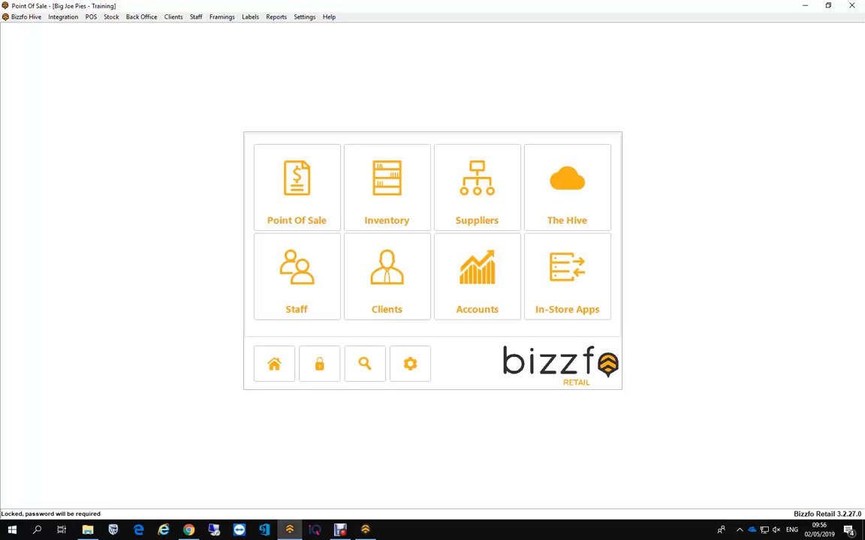
- Open a new client form from the Clients section, entering the login password
left_click(387, 276)
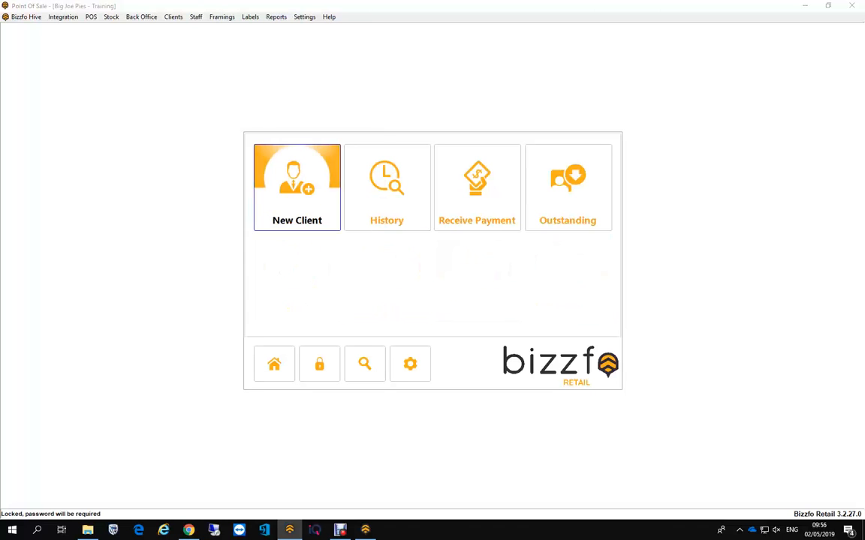
left_click(315, 211)
type("••••")
key("Return")
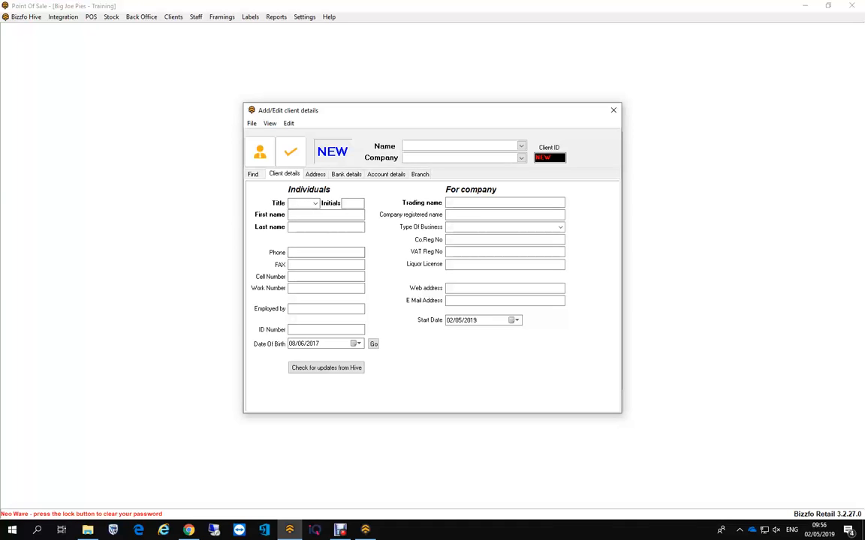
- Set the new client's title to MR and enter the client's initials, first name and last name
left_click(315, 203)
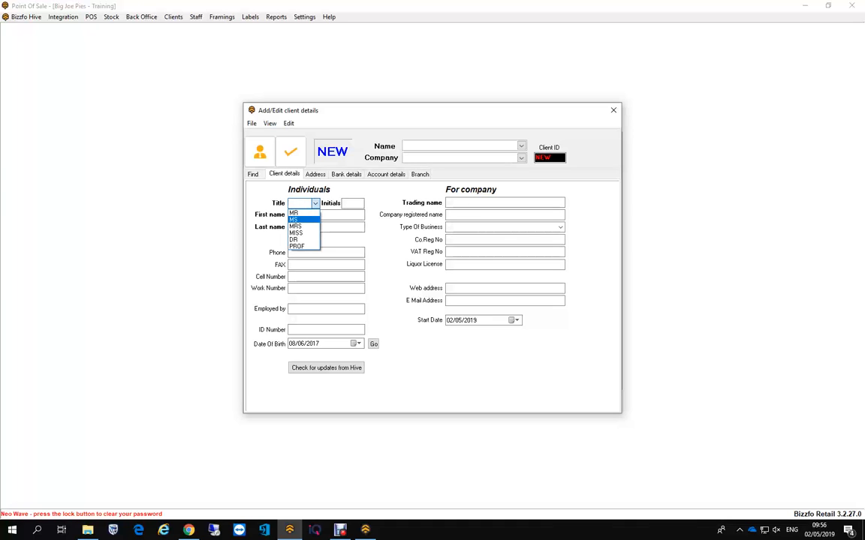
left_click(302, 219)
left_click(315, 204)
left_click(302, 212)
key("Tab")
type("AP")
key("Tab")
key("Tab")
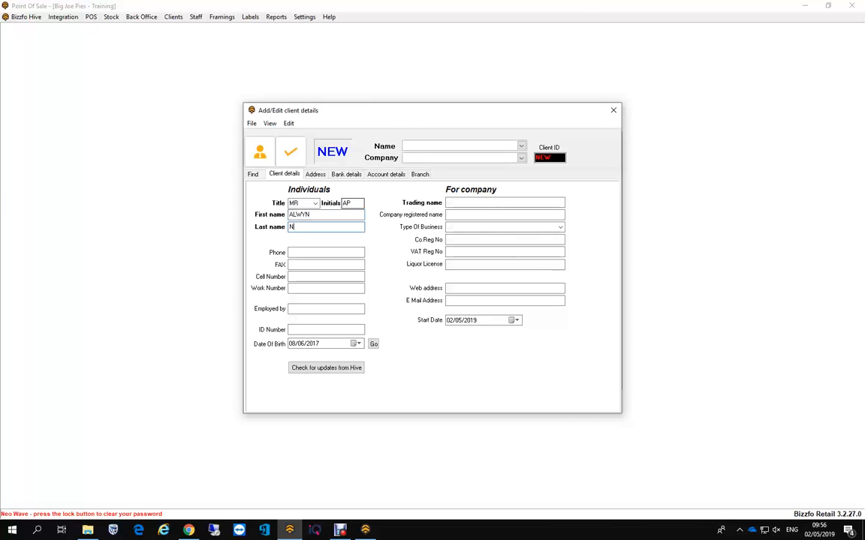
- Enter NEO WAVE PTY LTD as the client's company trading name
key("Tab")
type("NEO WAVE")
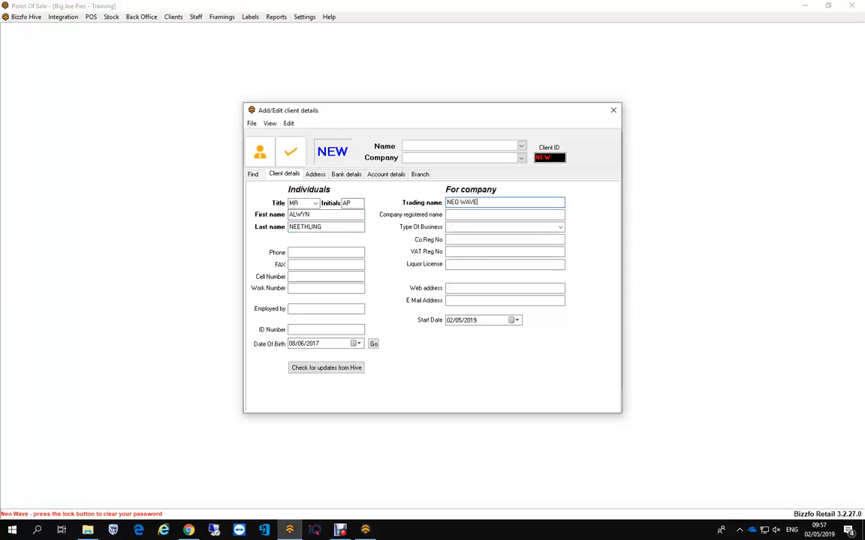
type(" PTY LTD")
- Set the price category to Wholesale in the client's account details
left_click(386, 175)
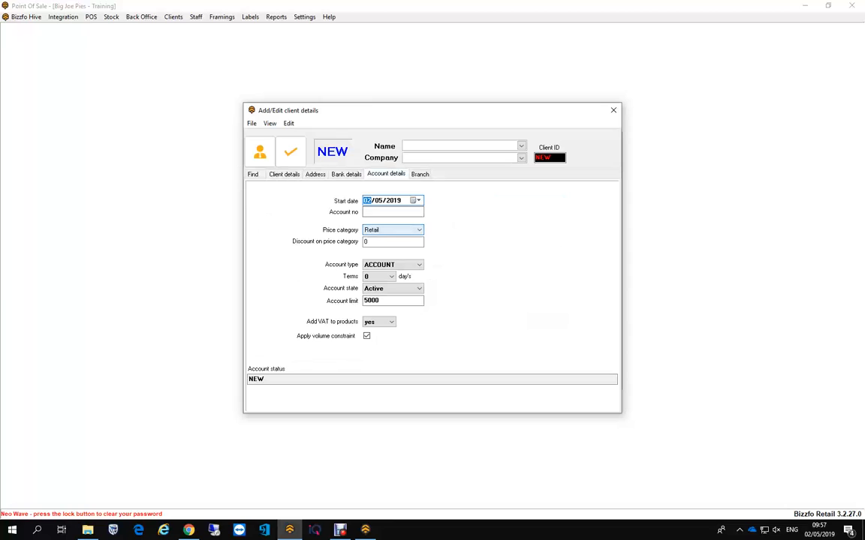
left_click(393, 229)
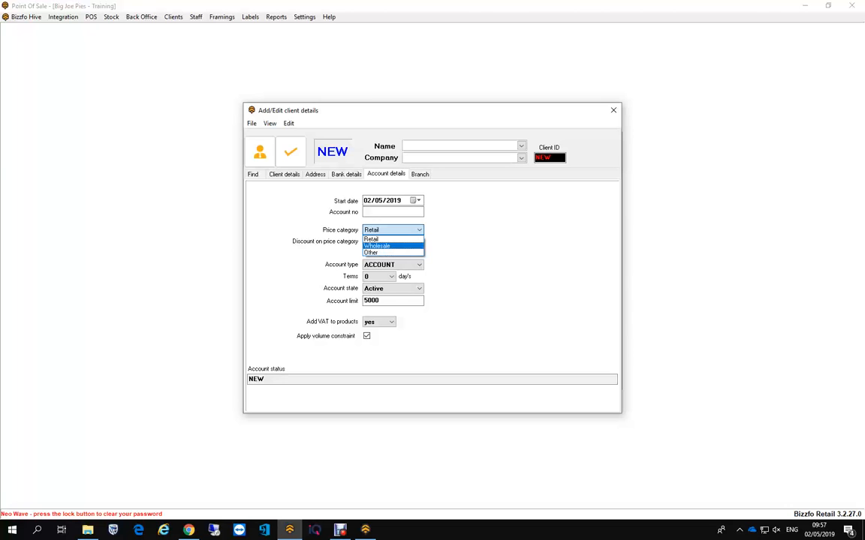
left_click(386, 246)
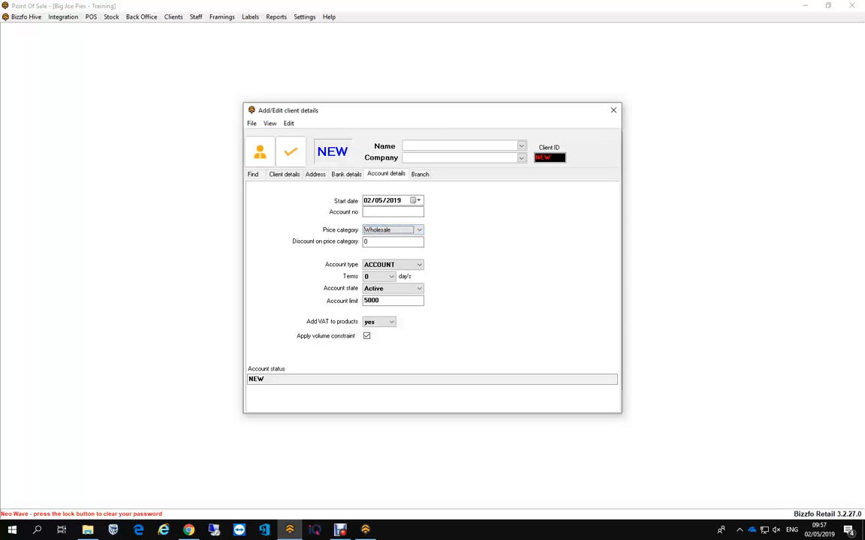
key("Tab")
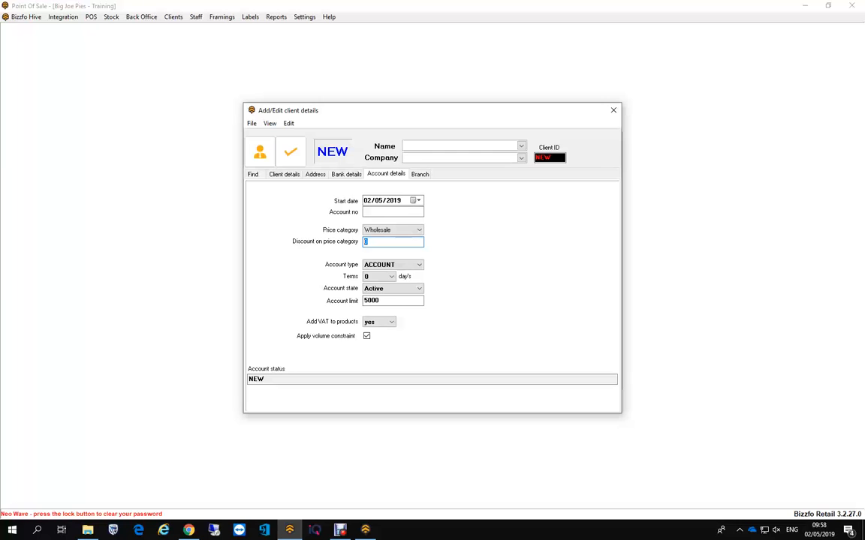
- Try the Retail price category with a discount of 10, and restore Wholesale with a discount of 0
left_click(418, 230)
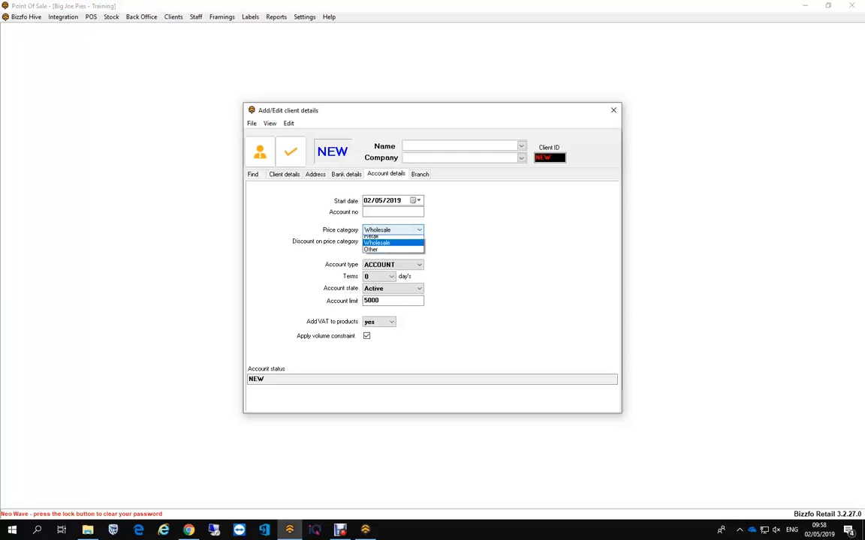
left_click(390, 238)
double_click(390, 241)
type("10")
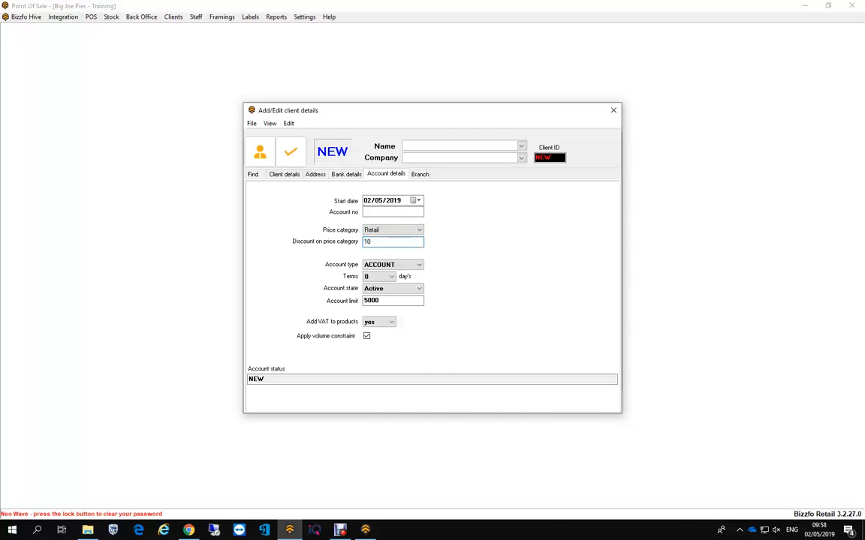
key("BackSpace")
key("BackSpace")
type("0")
left_click(418, 231)
left_click(383, 246)
- Set the account type to ACCOUNT and the payment terms to 30 days
left_click(418, 265)
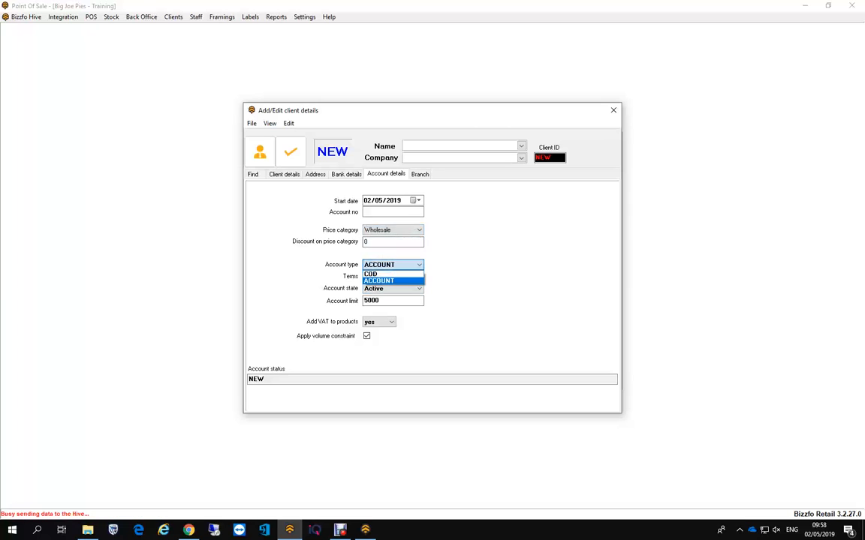
left_click(379, 281)
left_click(391, 277)
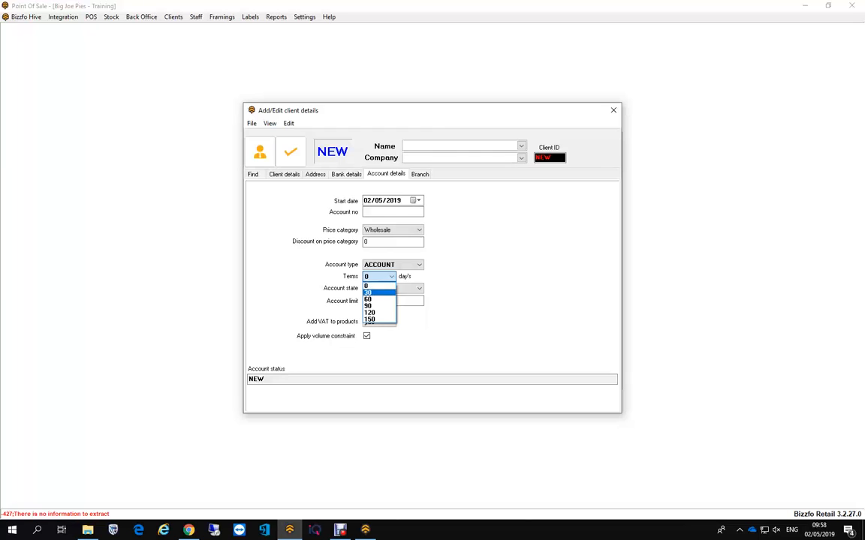
left_click(368, 292)
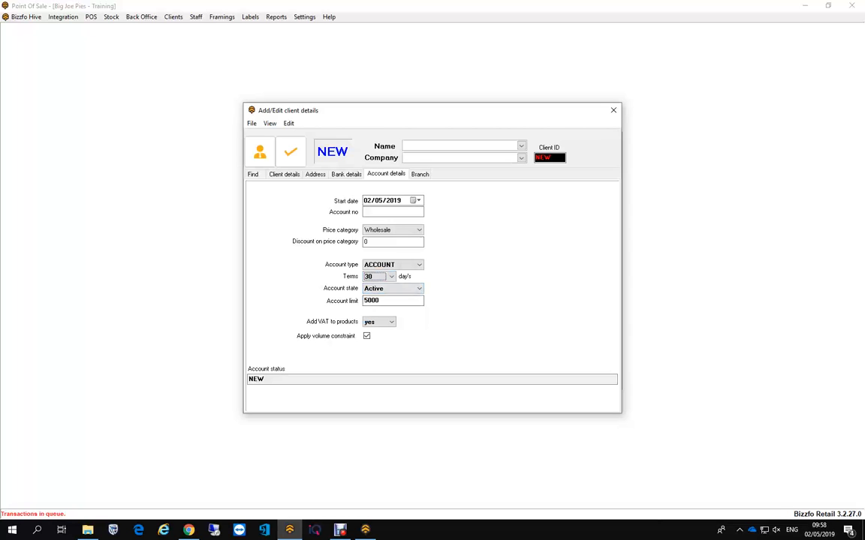
key("Tab")
key("Tab")
- Review the client and account details and save the new client to the system
left_click(285, 174)
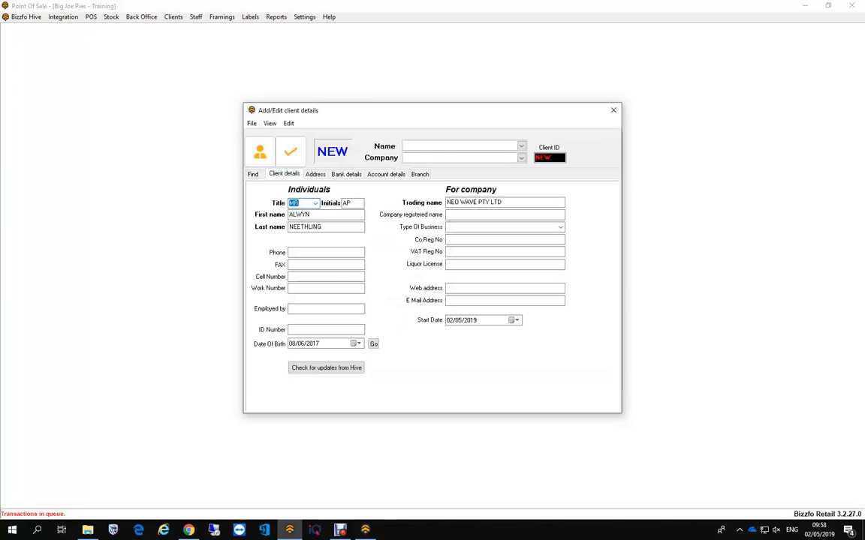
left_click(386, 174)
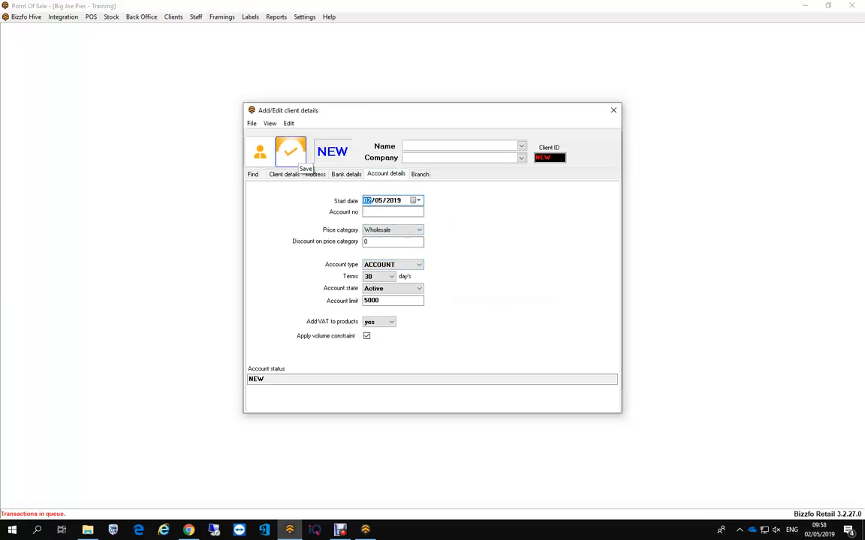
left_click(291, 153)
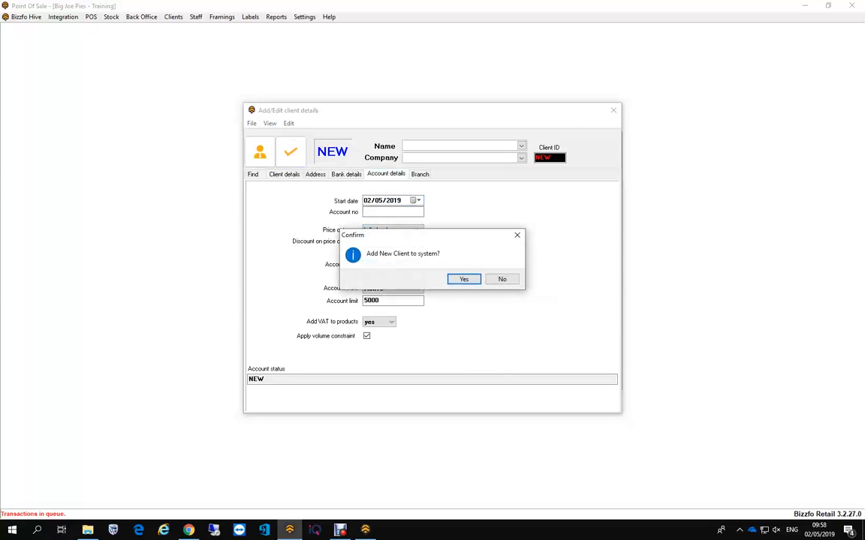
key("Return")
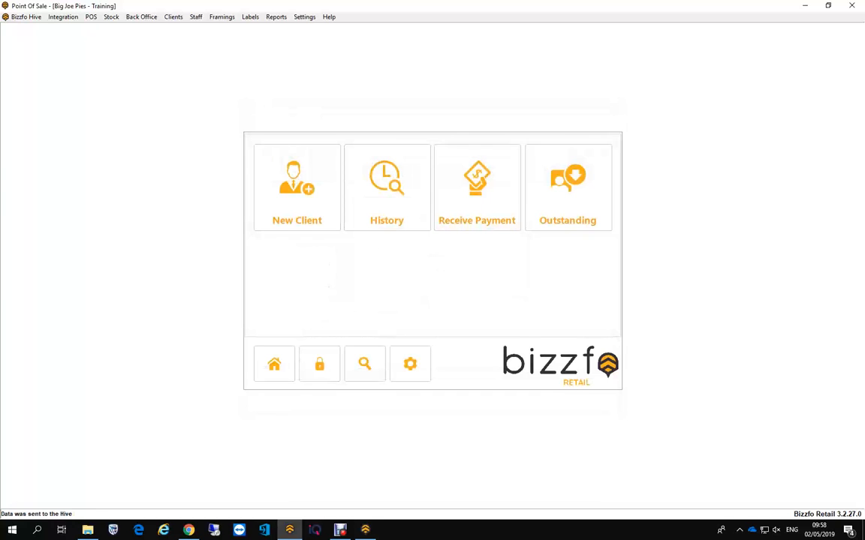
- Reopen the client form with the login password and load the newly added Neo Wave client for editing
left_click(306, 208)
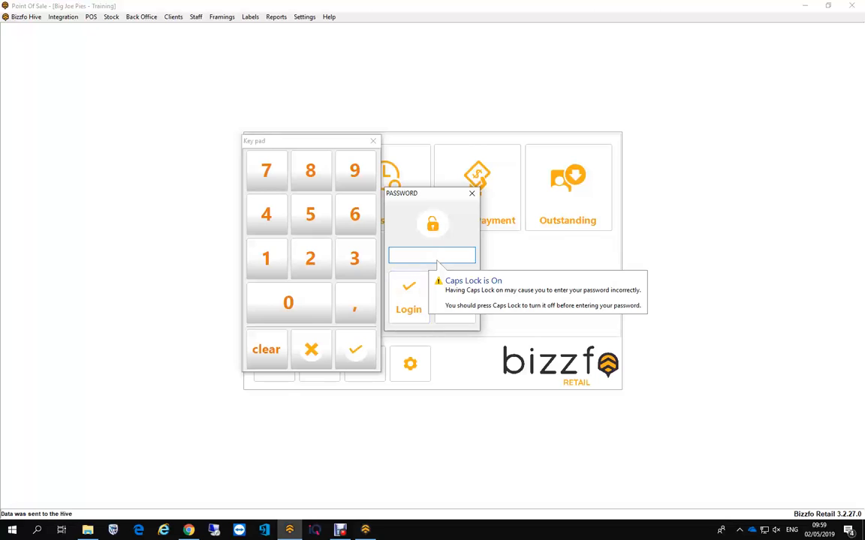
type("•••")
key("Return")
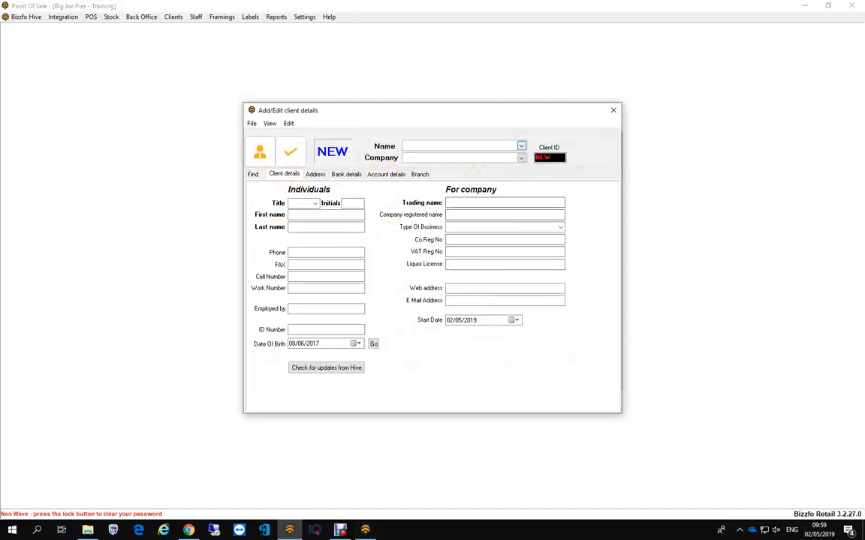
left_click(520, 146)
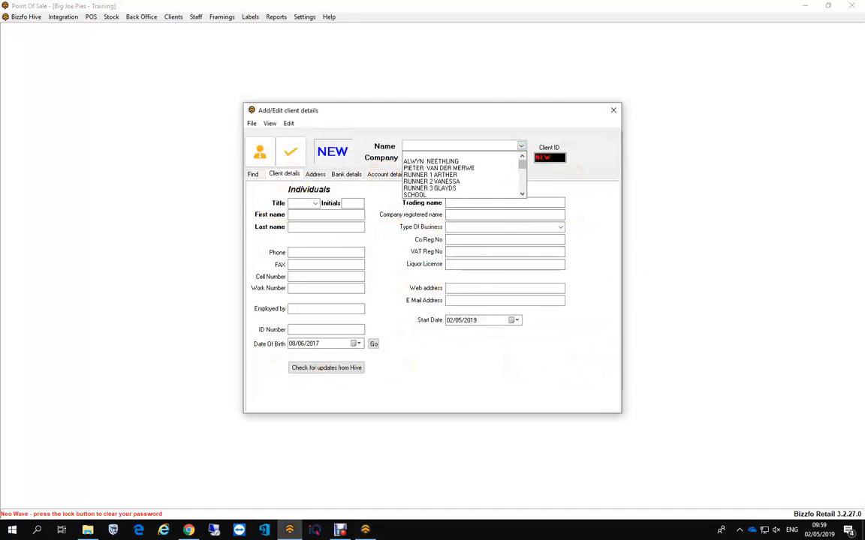
left_click(430, 161)
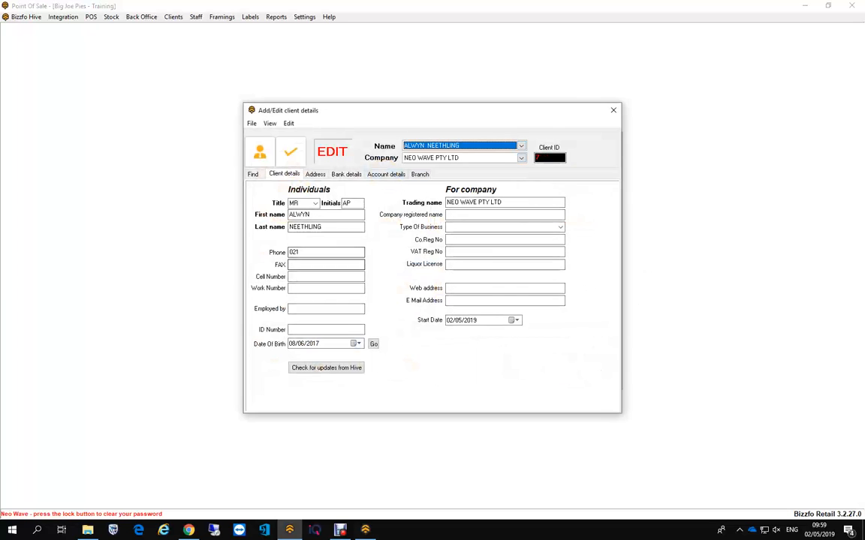
- Enter the company's VAT registration number and save the changes to the client
left_click(504, 264)
left_click(505, 252)
type("12345678")
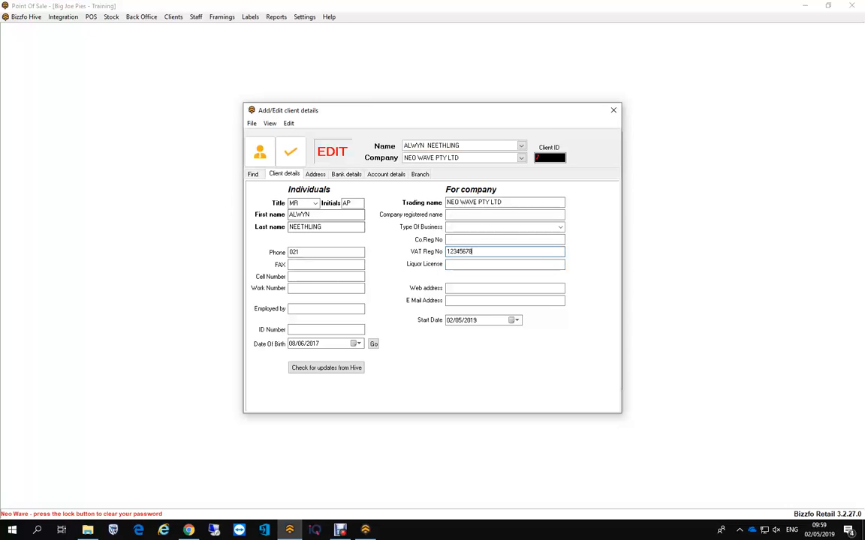
left_click(290, 151)
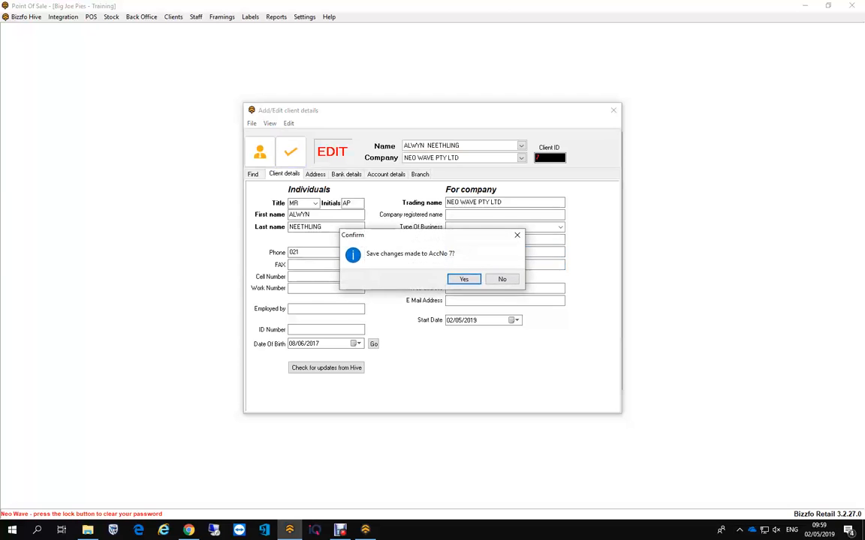
key("Return")
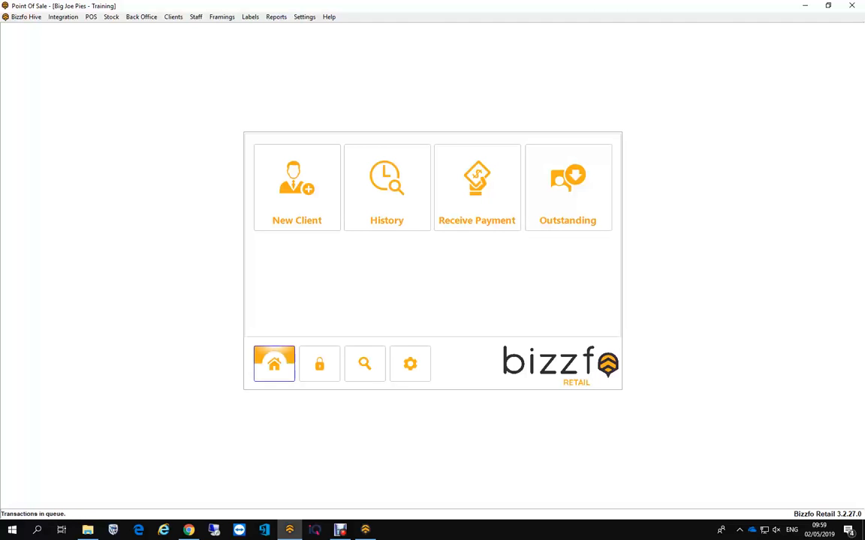
- Return to the home screen and open the inventory list, entering the login password
left_click(274, 363)
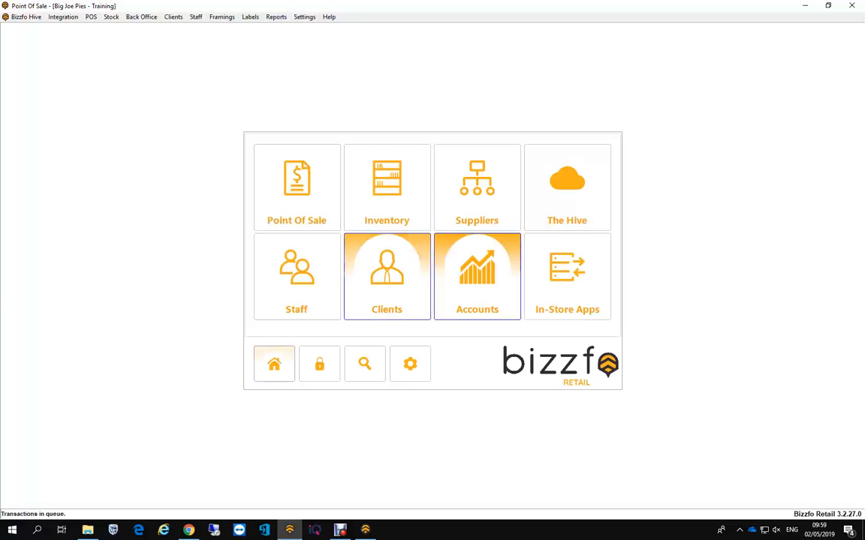
left_click(387, 188)
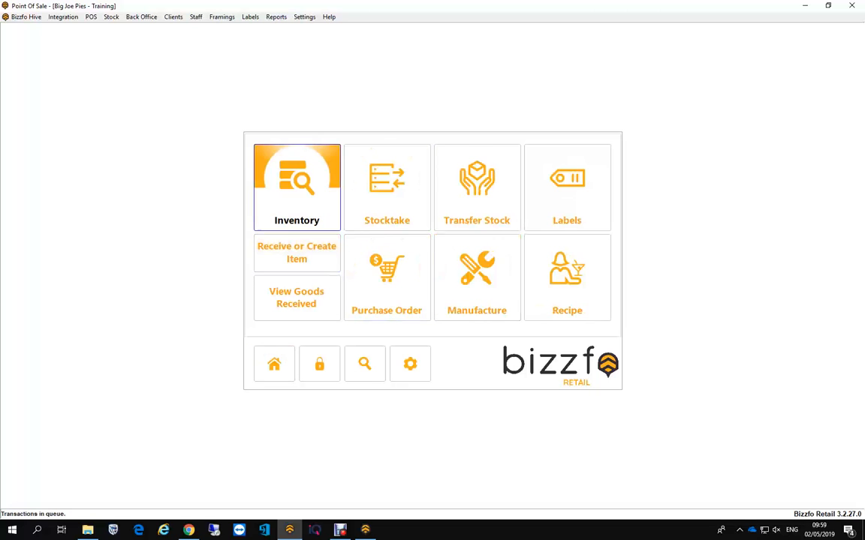
type("•••")
key("Return")
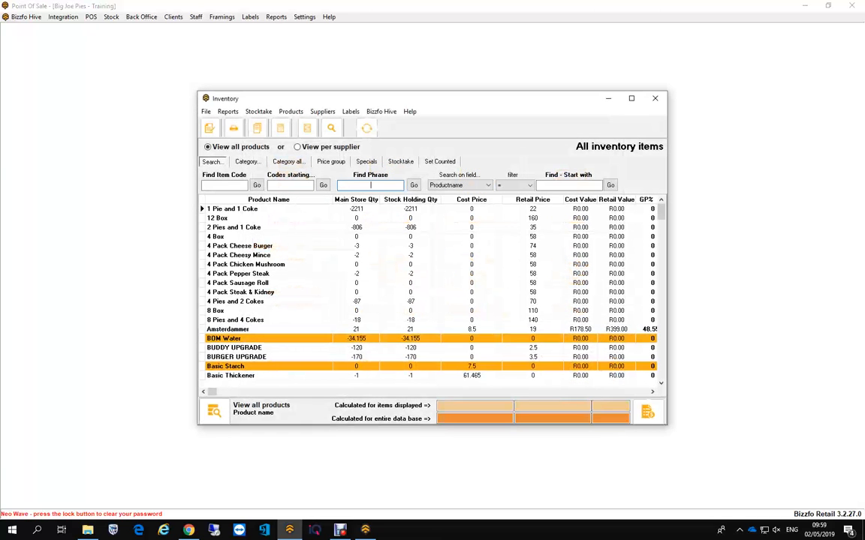
- Search the inventory for BEEF and view the details of the Beef Rib Pie item
type("BEEF")
key("Return")
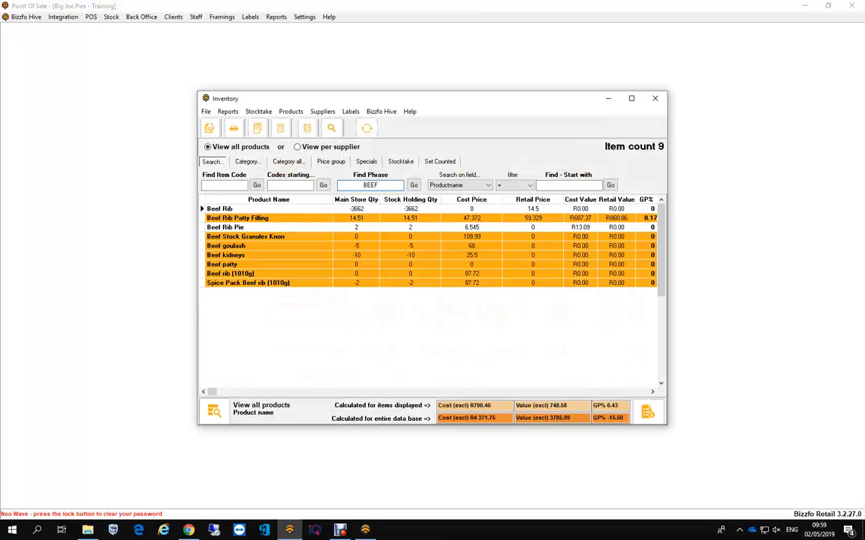
double_click(226, 227)
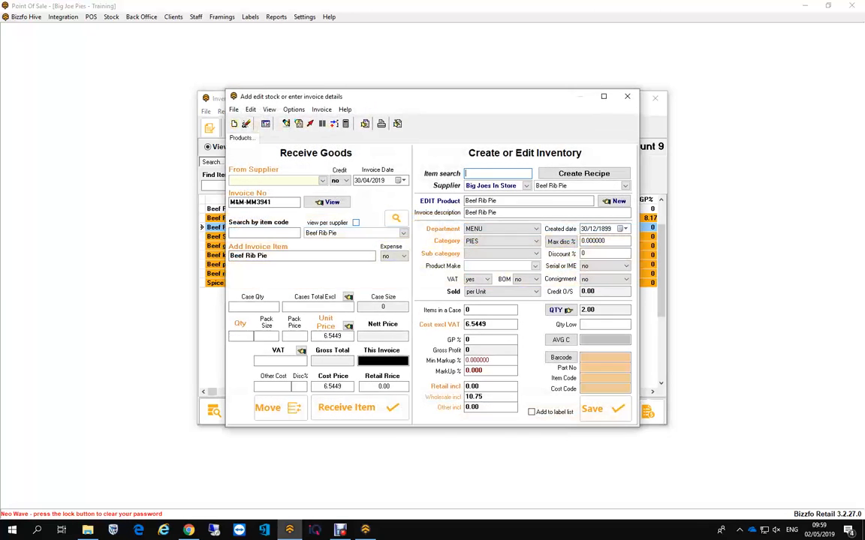
left_click(628, 96)
- Open the Beef Rib product from the BEEF results and examine its Retail, Wholesale and Other prices
left_click_drag(382, 185, 323, 186)
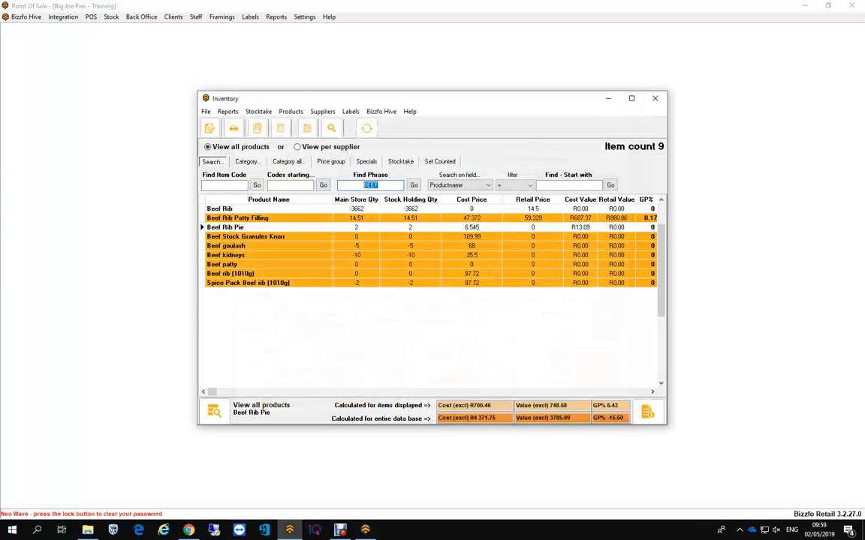
left_click(414, 186)
double_click(241, 209)
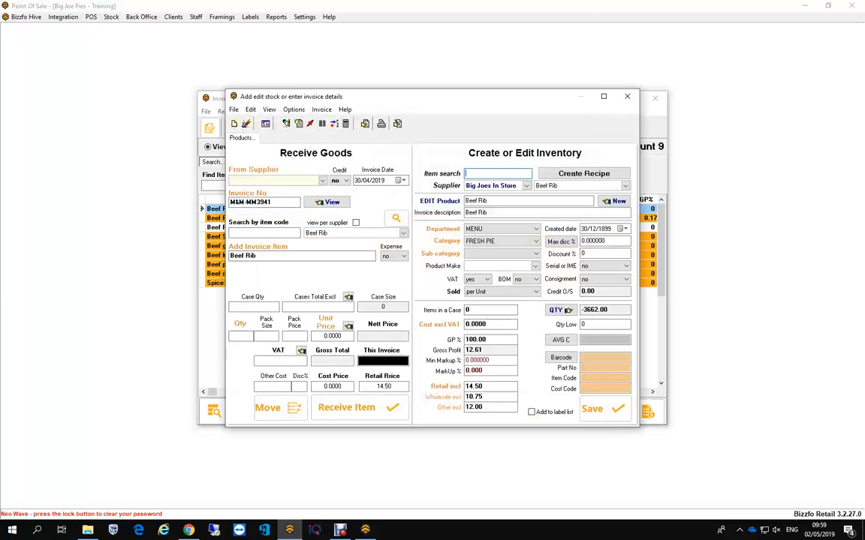
left_click(485, 407)
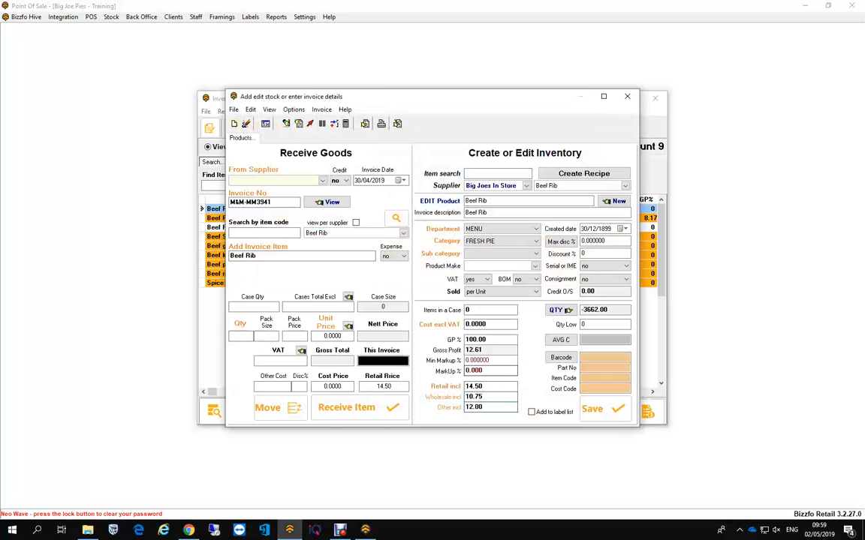
double_click(474, 386)
key("Tab")
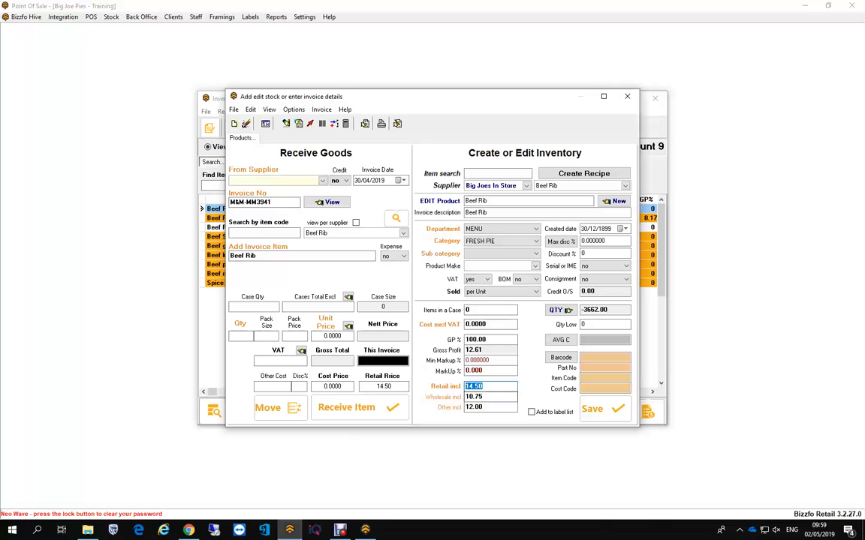
key("Tab")
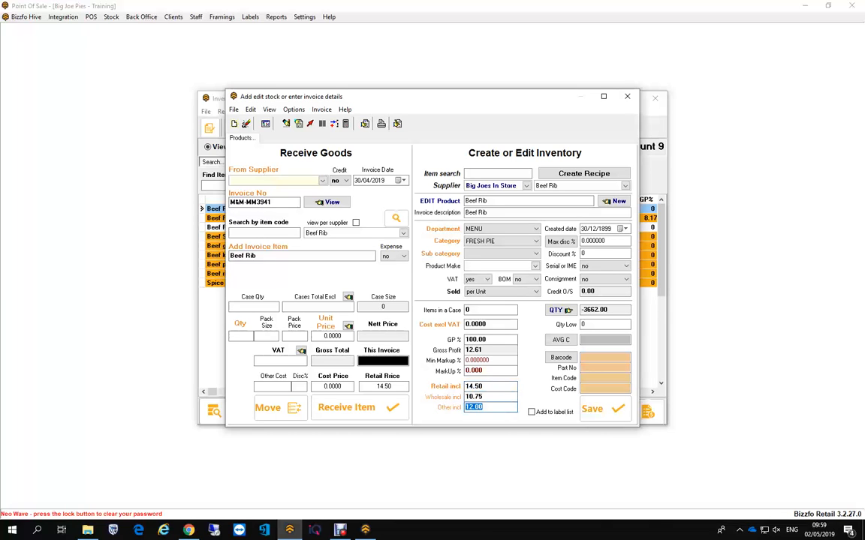
- Review the Beef Rib price fields, save the product details, and close the product and inventory windows
left_click(489, 406)
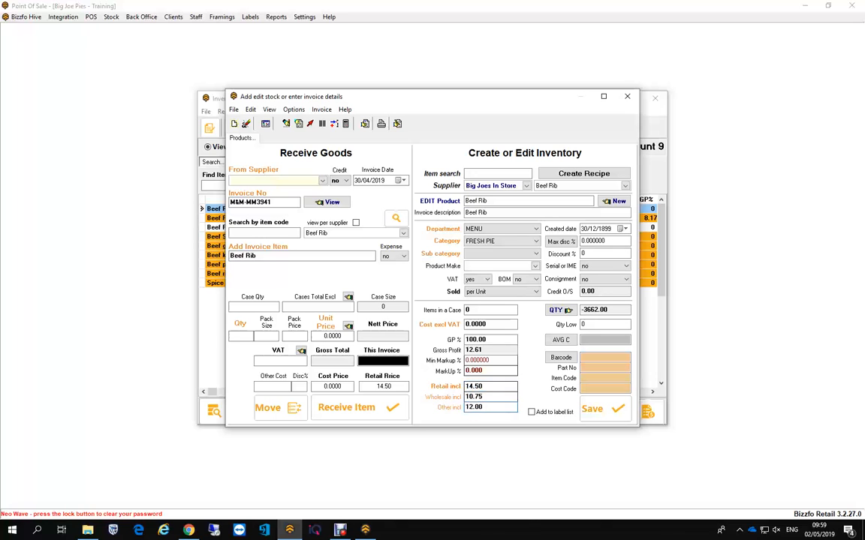
double_click(475, 386)
key("Tab")
key("Tab")
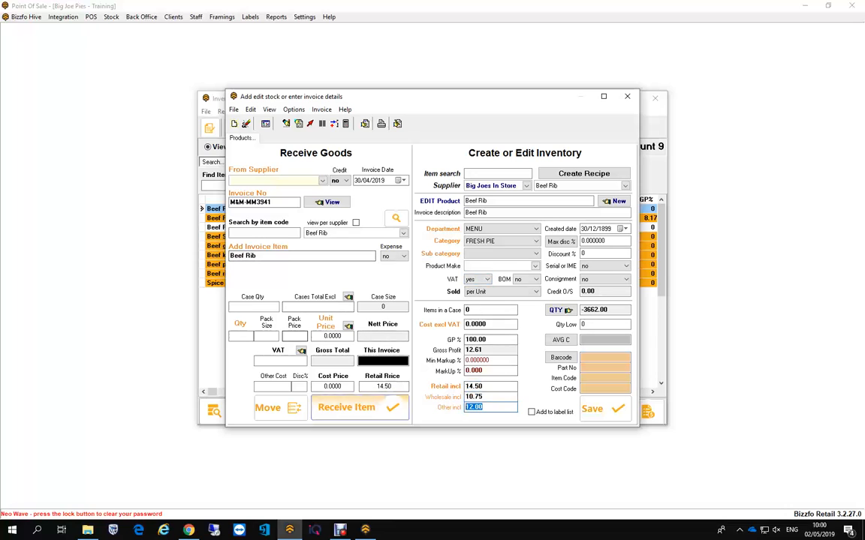
left_click(604, 409)
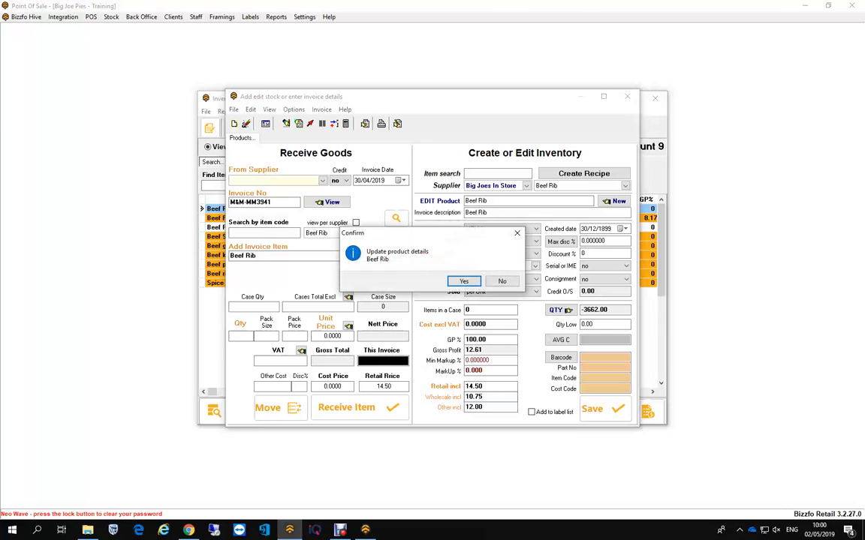
key("Return")
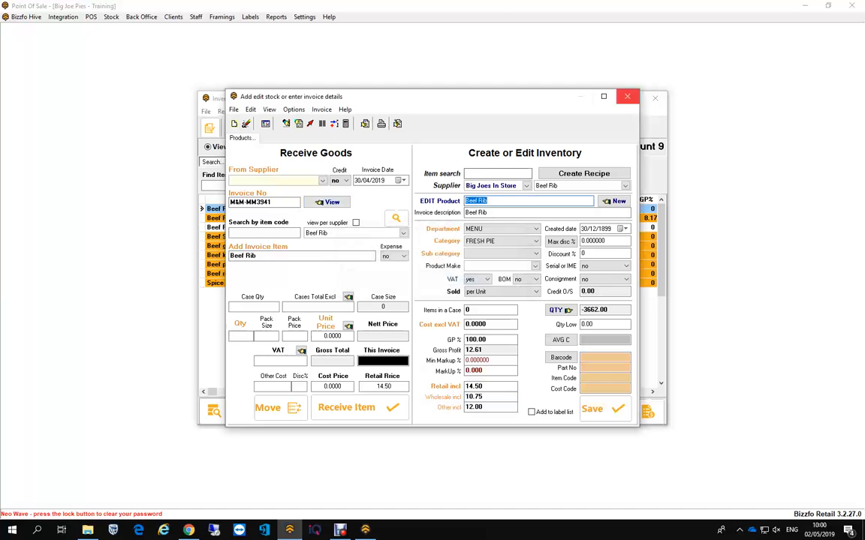
left_click(627, 96)
left_click(655, 98)
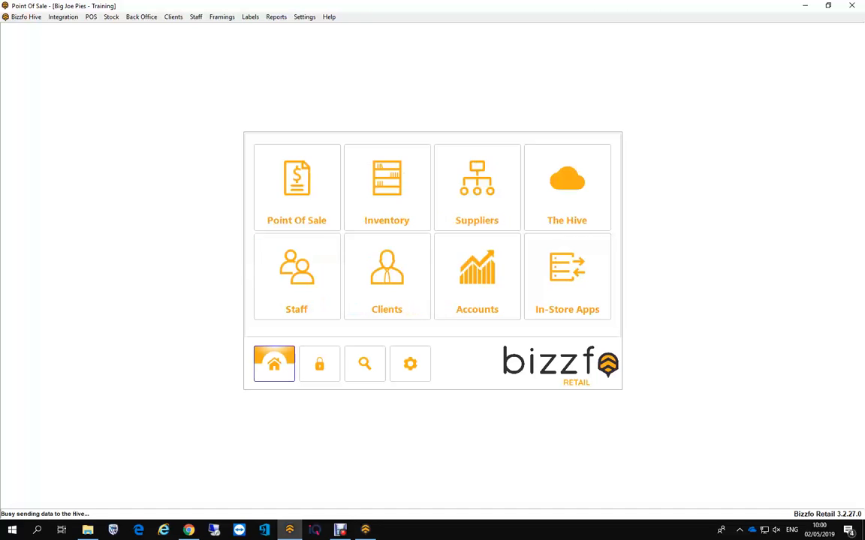
- Open the point of sale Touch Interface and start a Client Sale
left_click(297, 187)
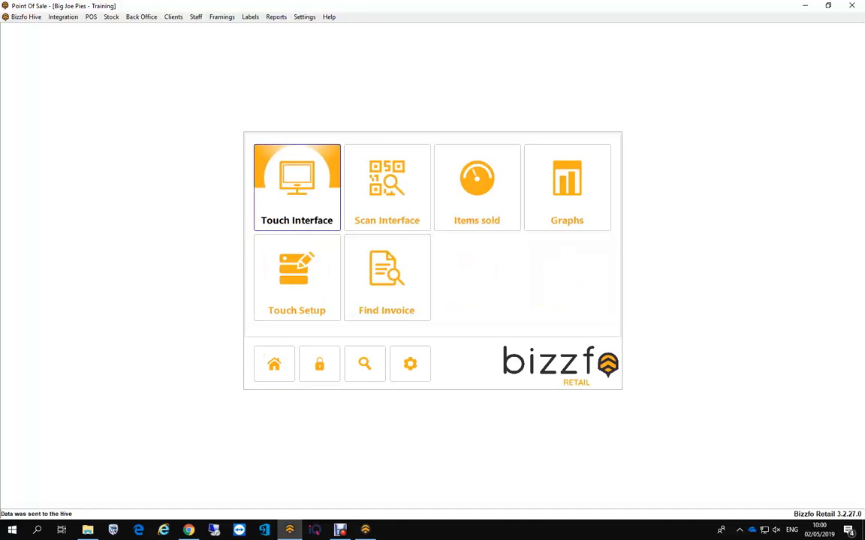
left_click(296, 191)
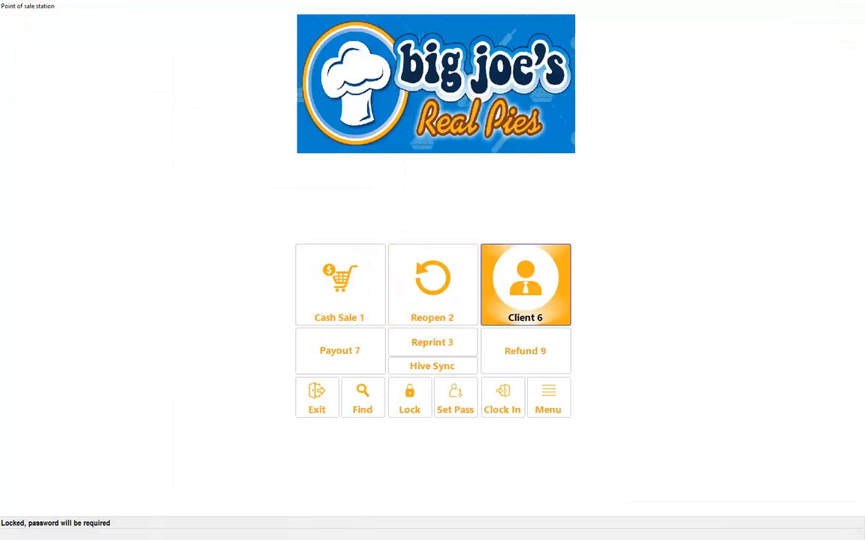
left_click(524, 307)
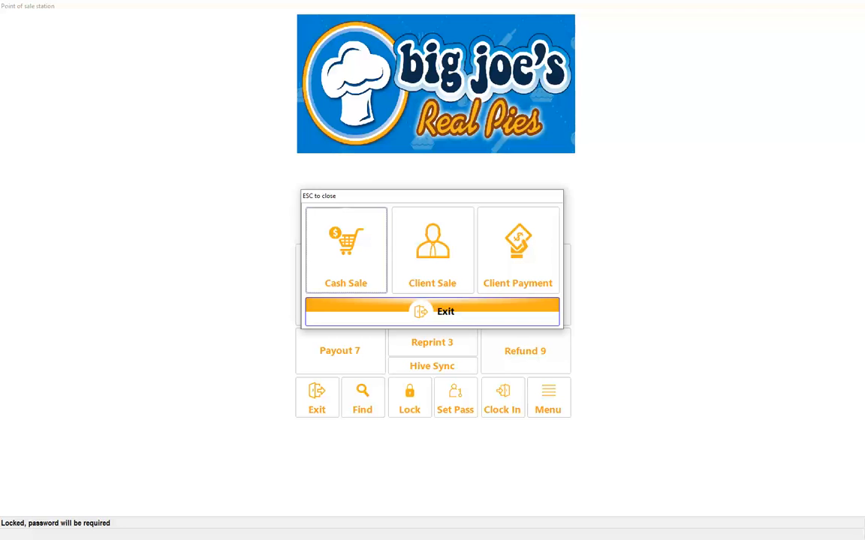
left_click(432, 249)
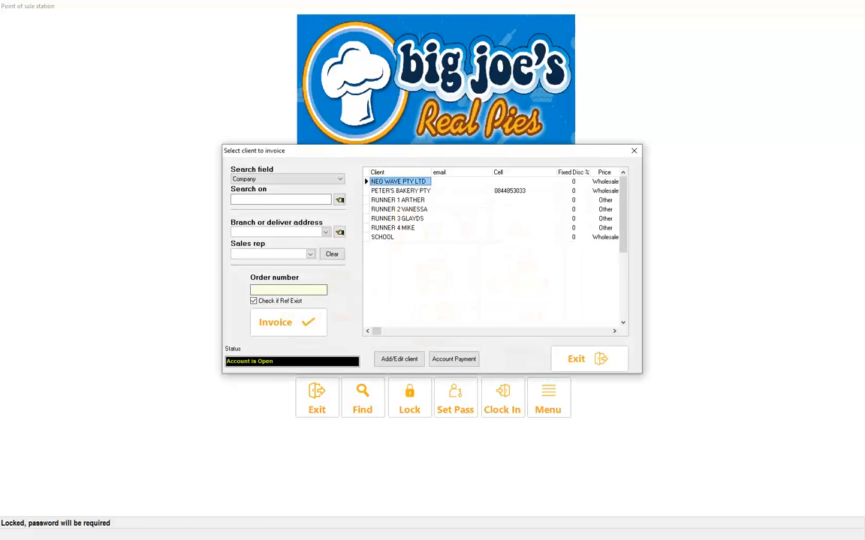
- Enter the order number for the NEO WAVE PTY LTD invoice and enable the check for existing references
left_click(288, 290)
type("WEEK12")
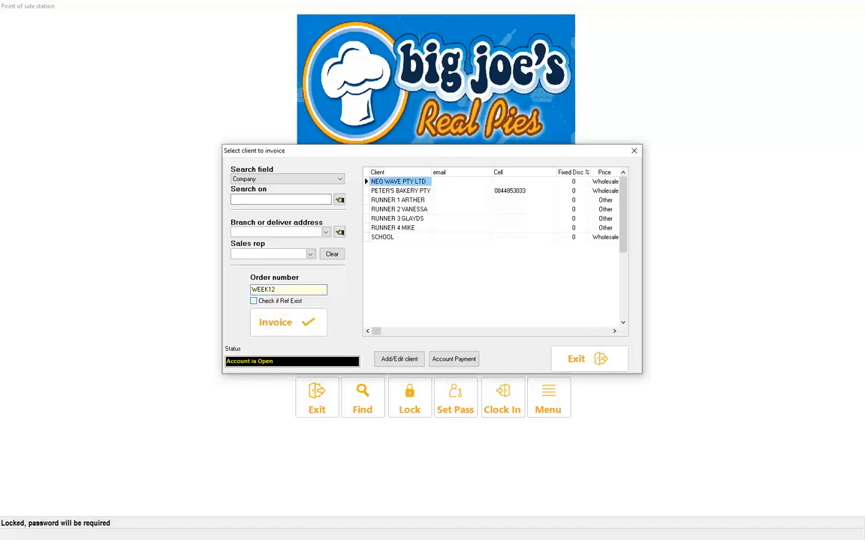
left_click(253, 301)
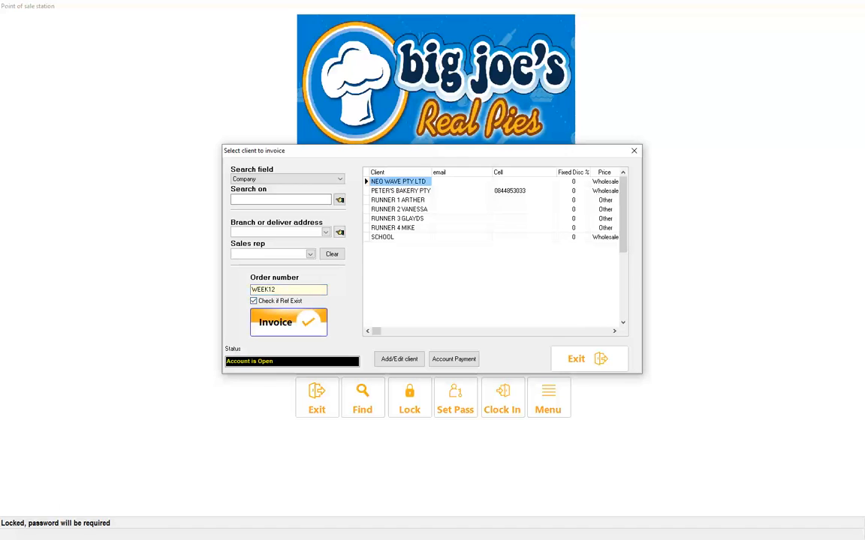
- Start the invoice for NEO WAVE PTY LTD and log in with the staff password
left_click(288, 322)
type("●")
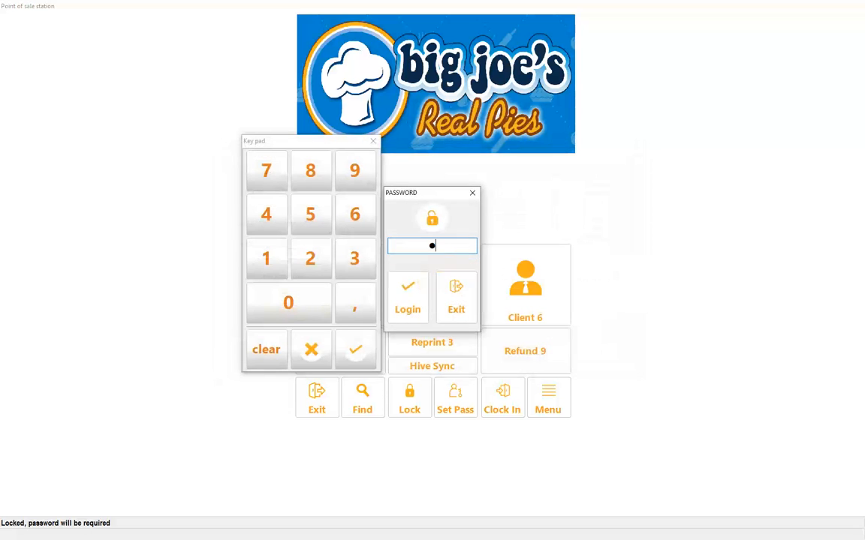
key("Return")
- Add one Beef Rib and one Steak and Kidney from Fresh Pies to the sale, and open the tender window
left_click(239, 107)
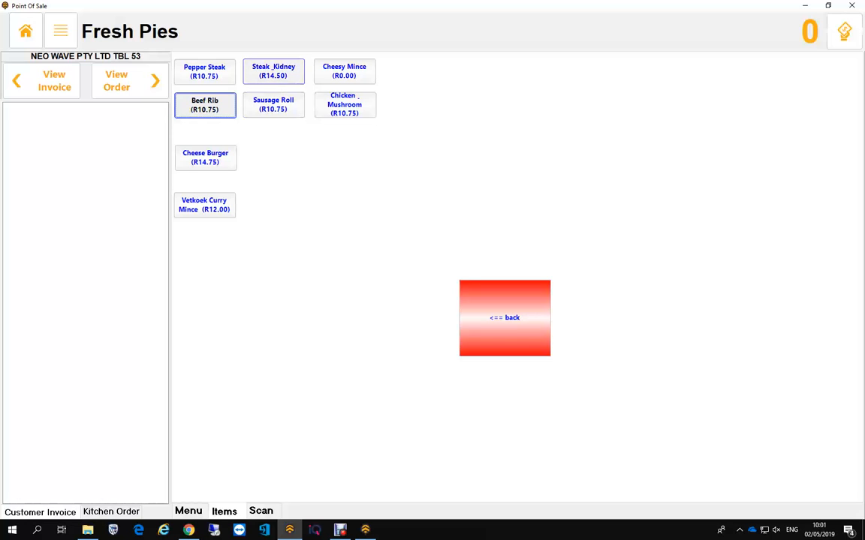
left_click(204, 104)
left_click(274, 71)
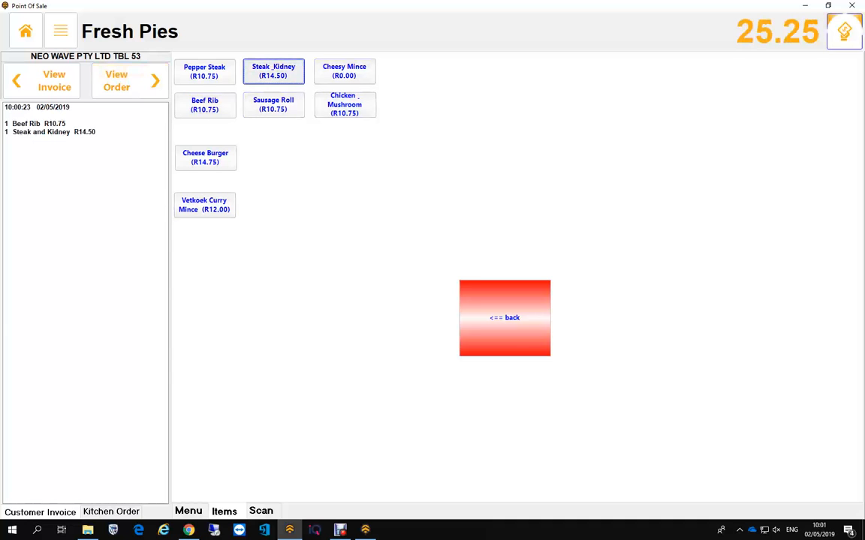
left_click(844, 32)
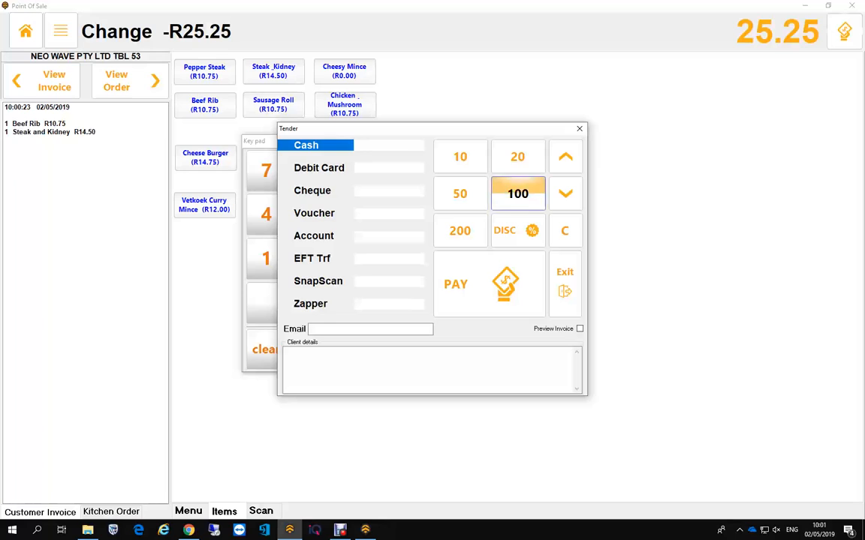
- Try allocating the full 25.25 to the Account tender, and clear the amount
left_click(389, 237)
type("25.25")
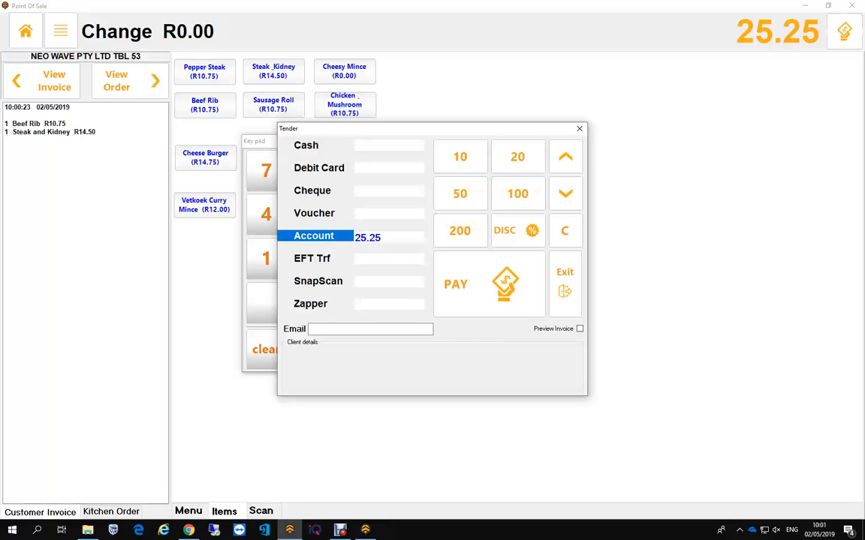
key("BackSpace")
key("BackSpace")
key("BackSpace")
key("BackSpace")
key("BackSpace")
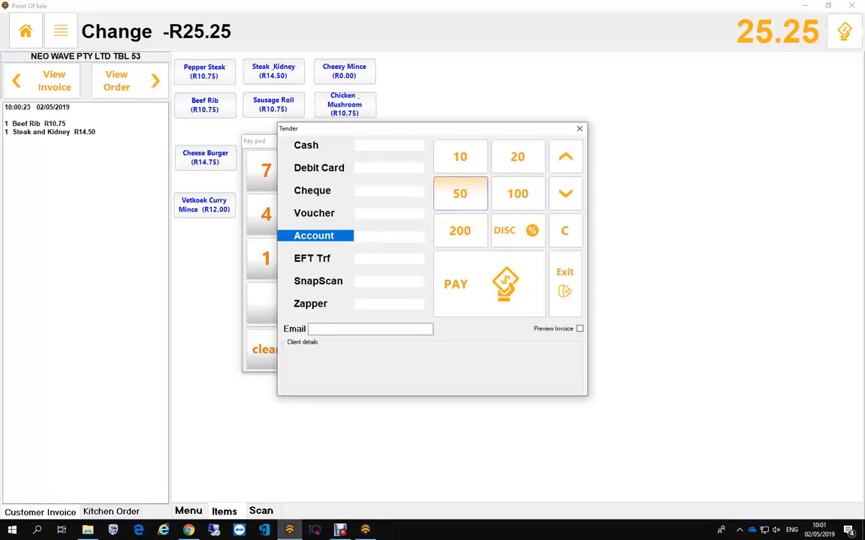
- Split the payment into 5.25 Cash and 20.00 Account, and complete the sale
left_click(384, 145)
type("5.25")
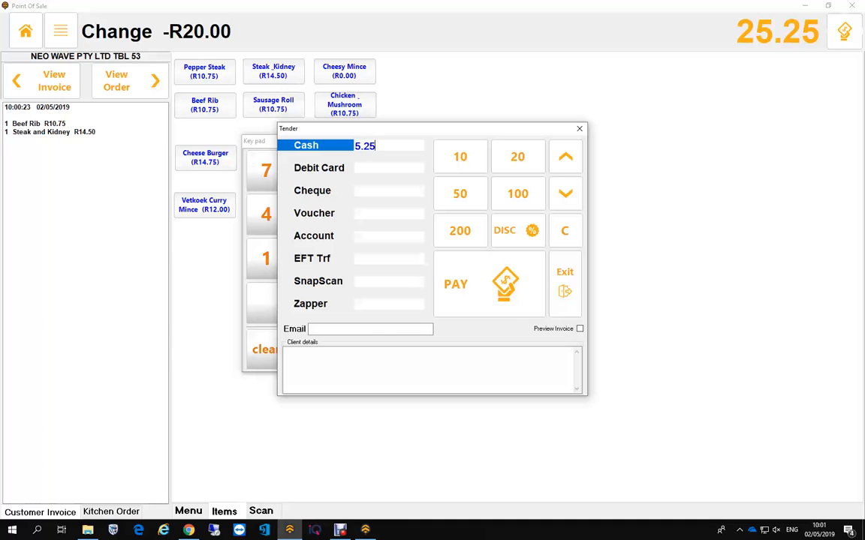
left_click(383, 236)
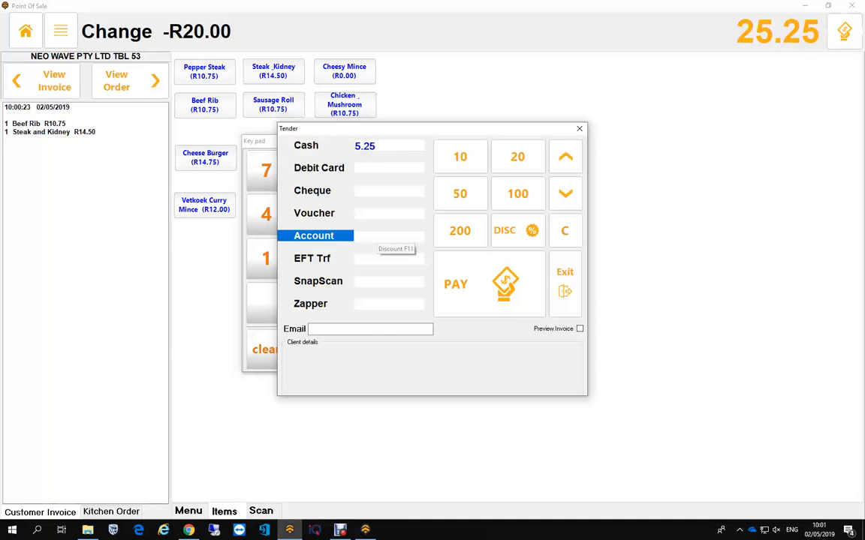
type("20.00")
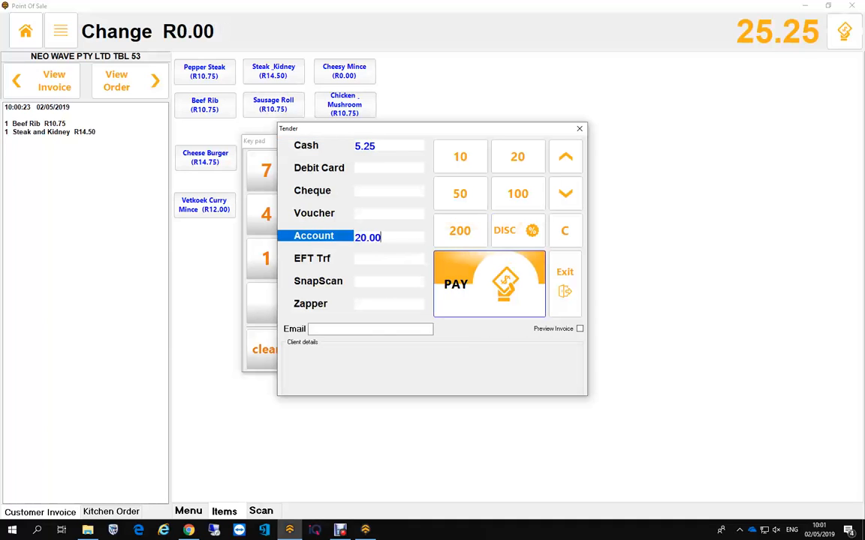
left_click(466, 284)
key("Return")
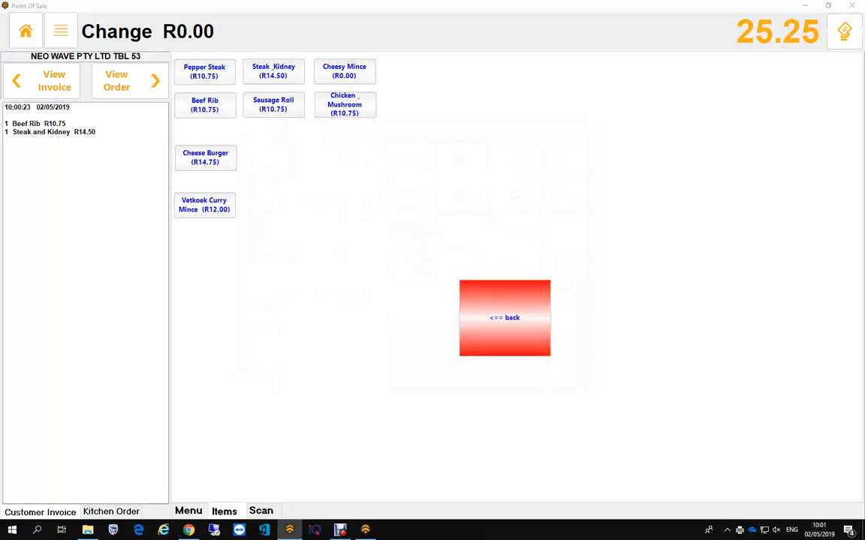